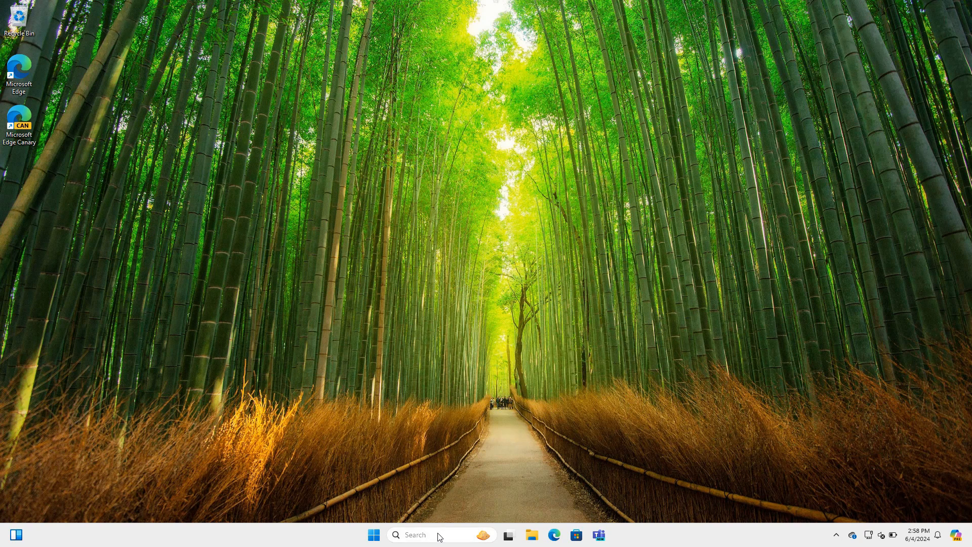
- Search the taskbar for 'contr' to locate Control Panel
click(440, 536)
text(contr)
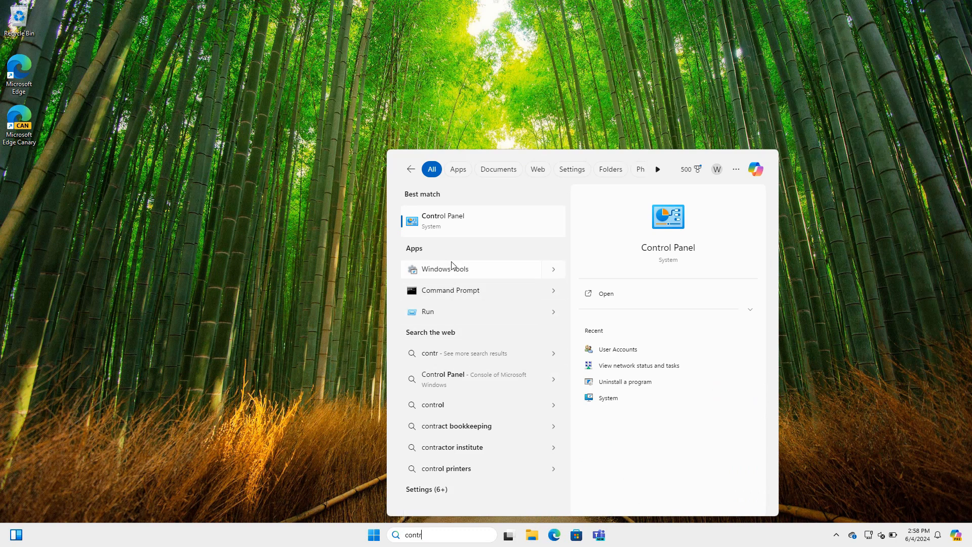
- Open Control Panel and go to User Accounts > Manage another account
click(448, 226)
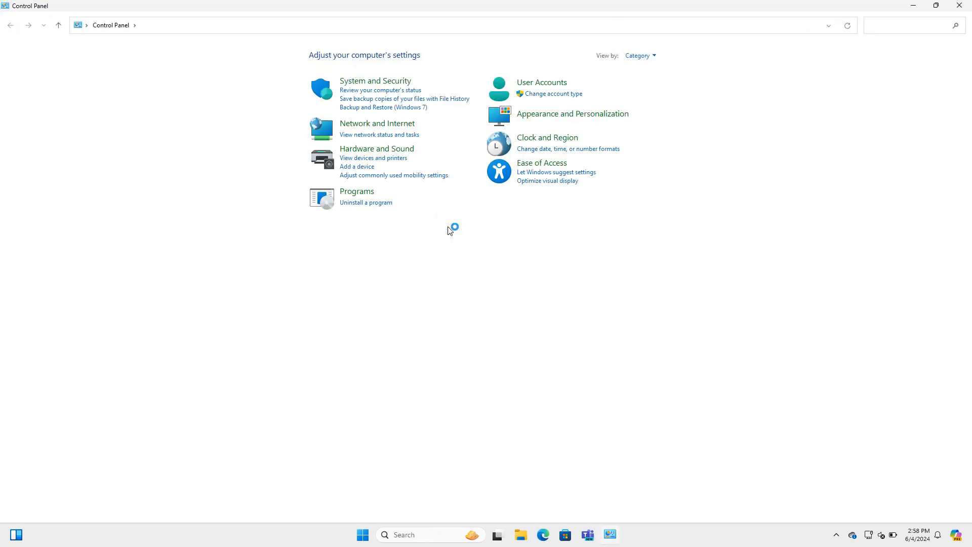
click(555, 83)
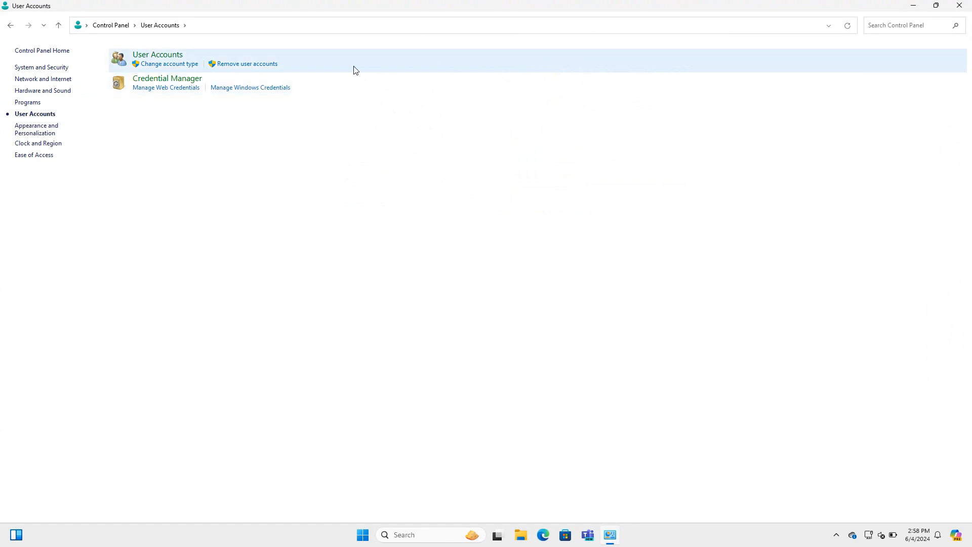
click(171, 58)
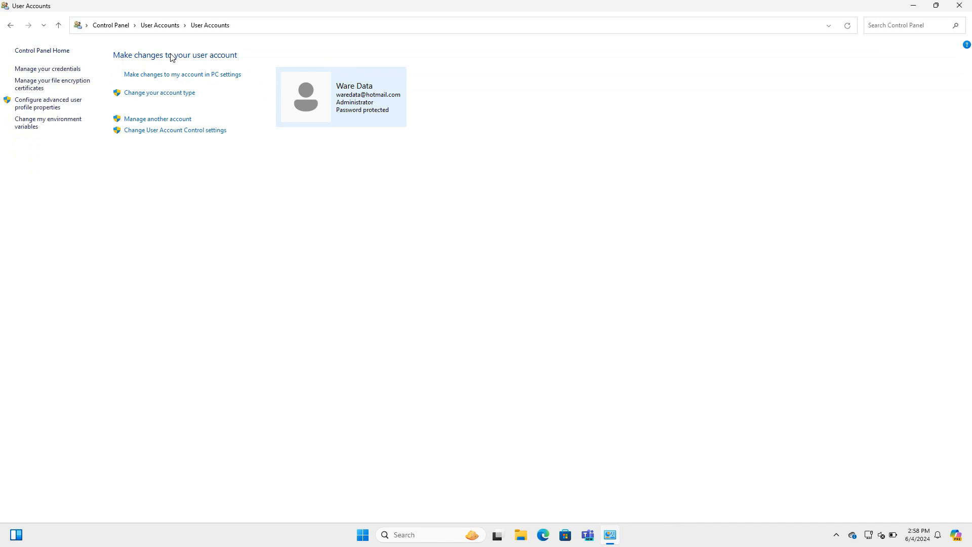
click(177, 120)
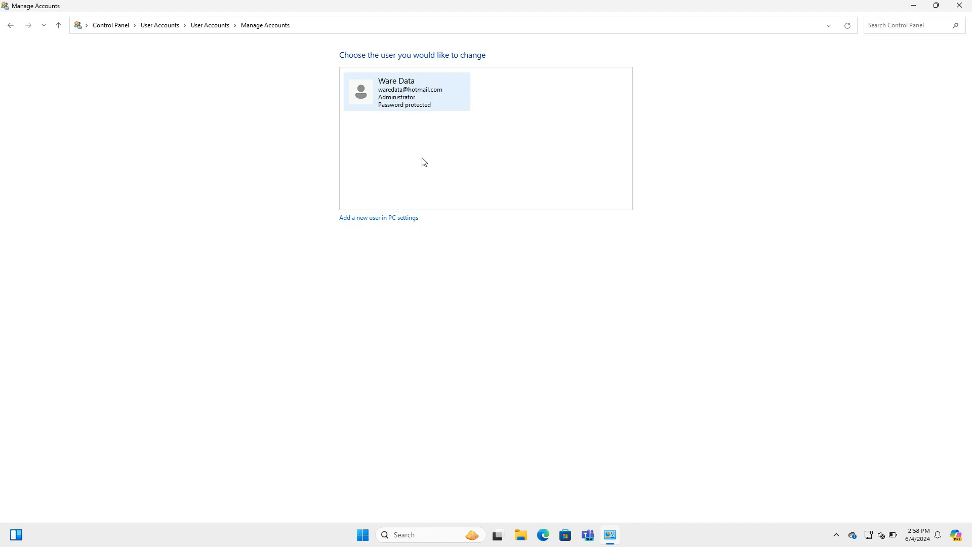
- Go to Settings' Other Users page via 'Add a new user in PC settings' and choose Add account
click(388, 218)
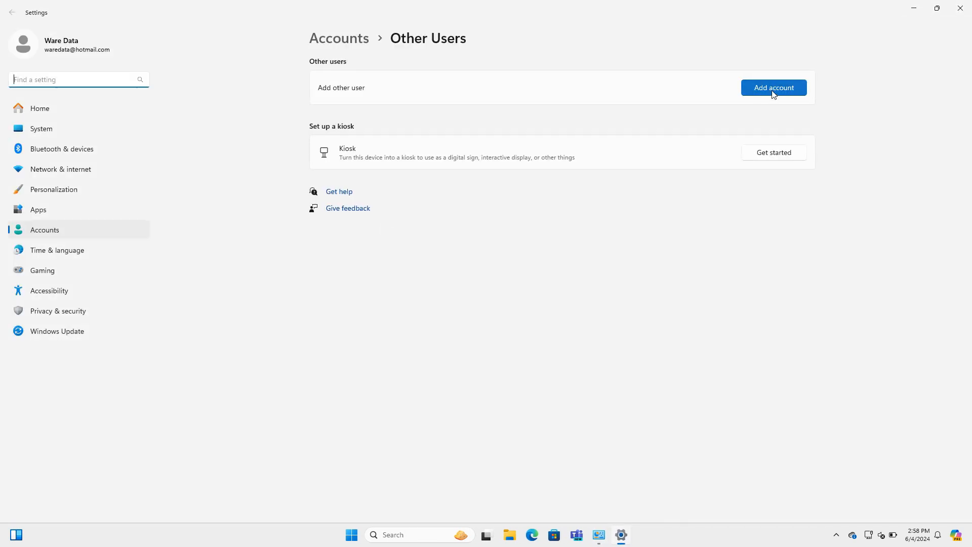
click(773, 90)
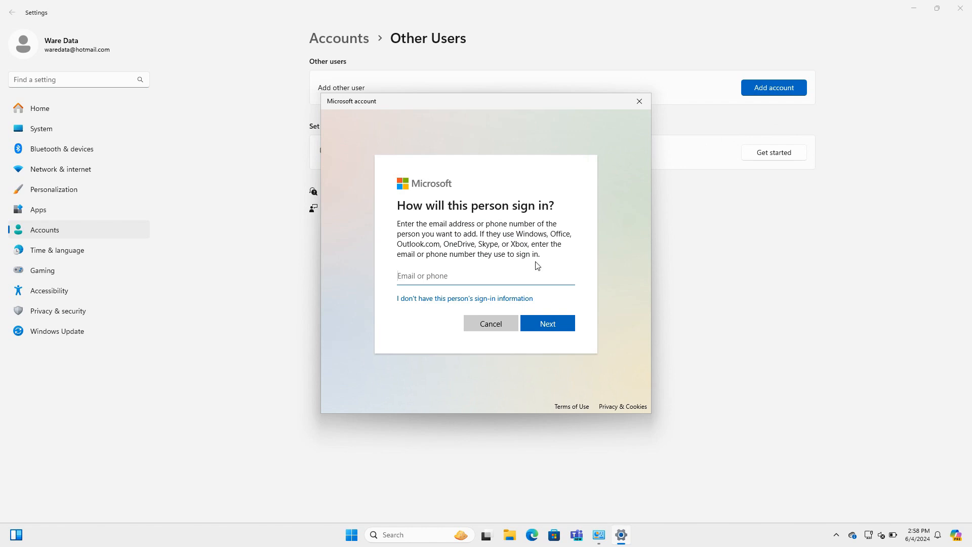
- Choose to add a local user without sign-in information or a Microsoft account
click(468, 300)
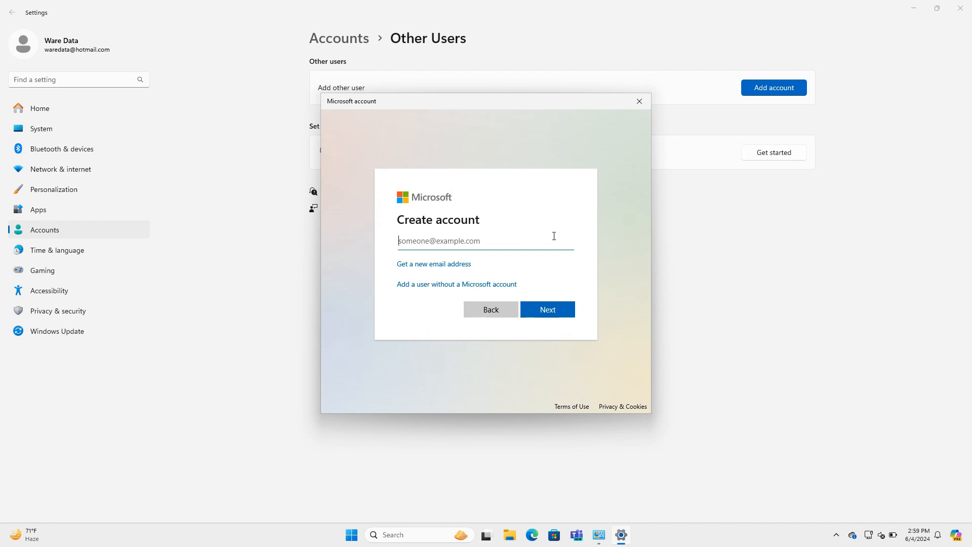
click(448, 289)
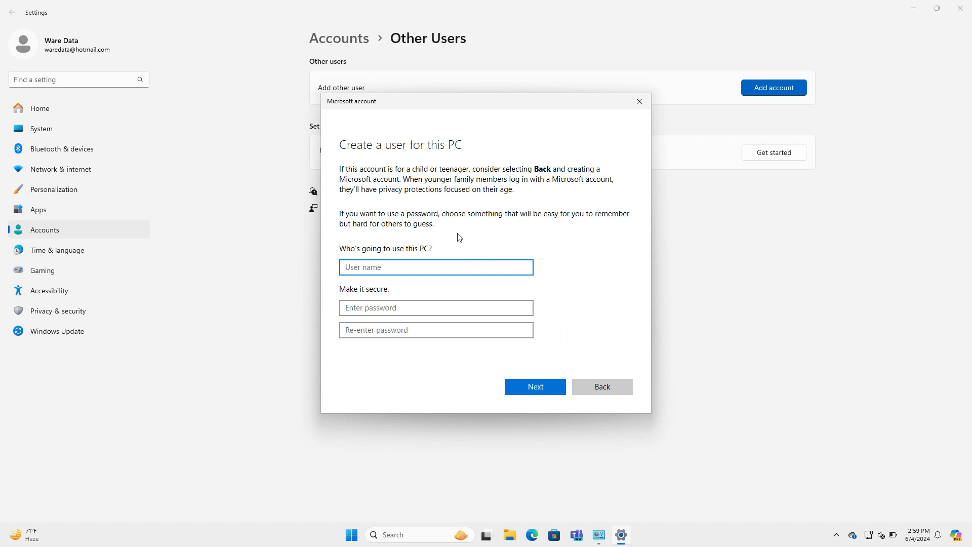
- Enter user name 'sonisitez' and type the account password, moving on to confirm it
text(sonisitez)
click(468, 304)
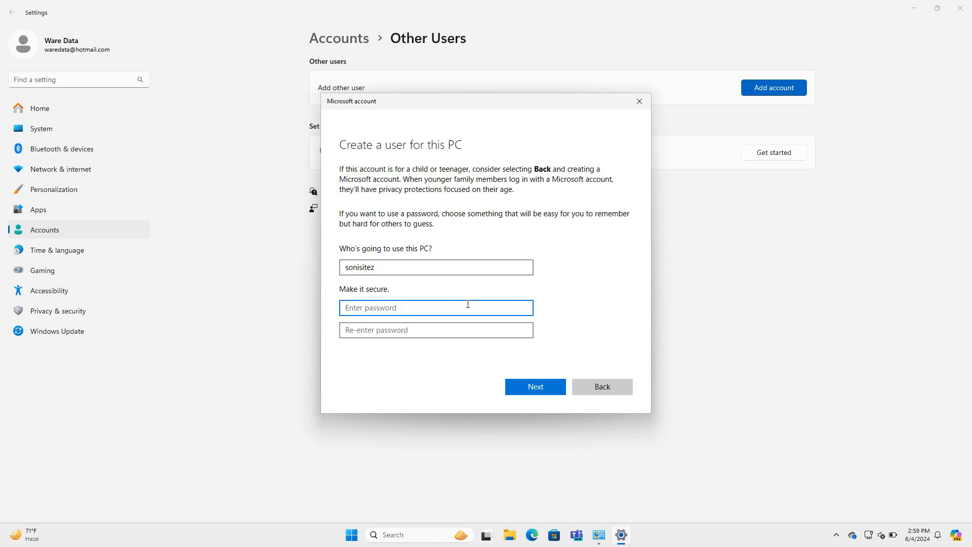
text(•••)
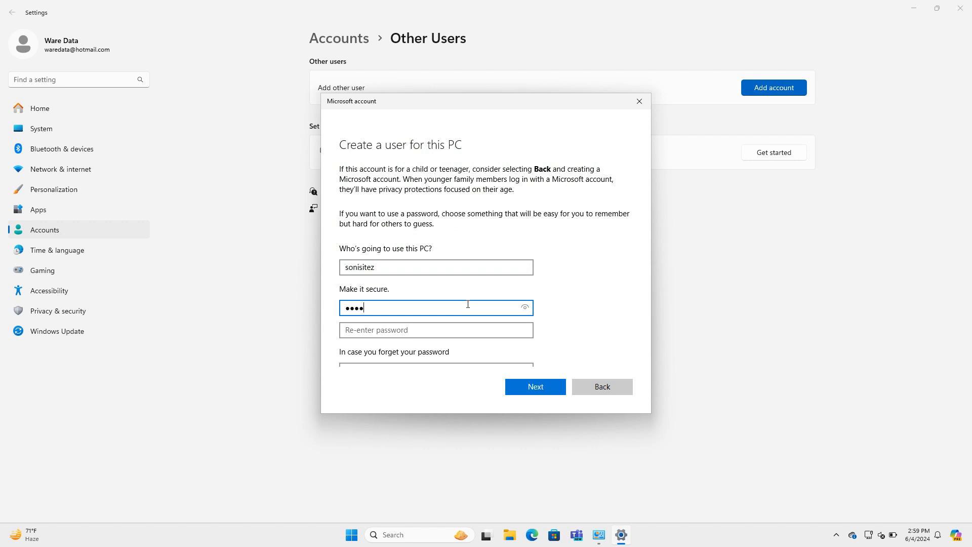
text(•)
key(Tab)
text(••••)
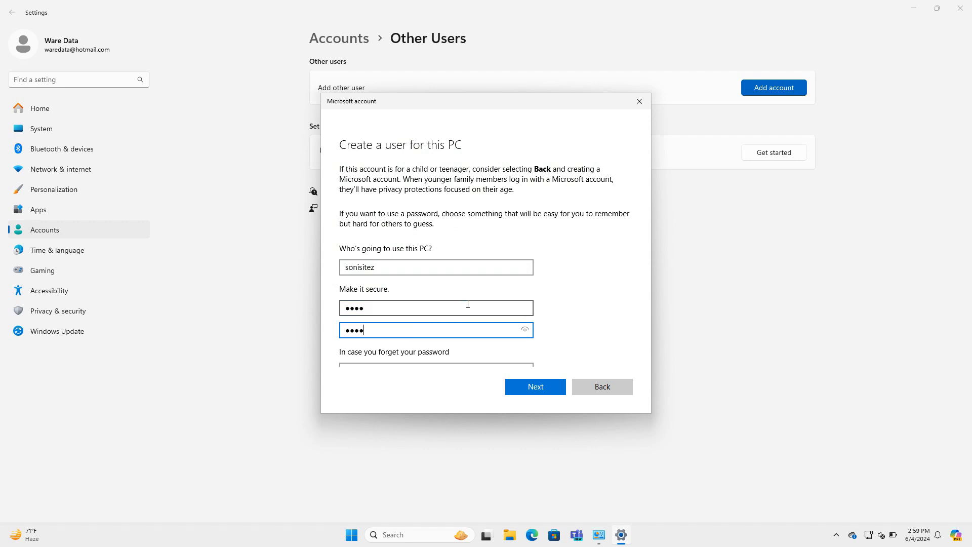
scroll(468, 304, down, 3)
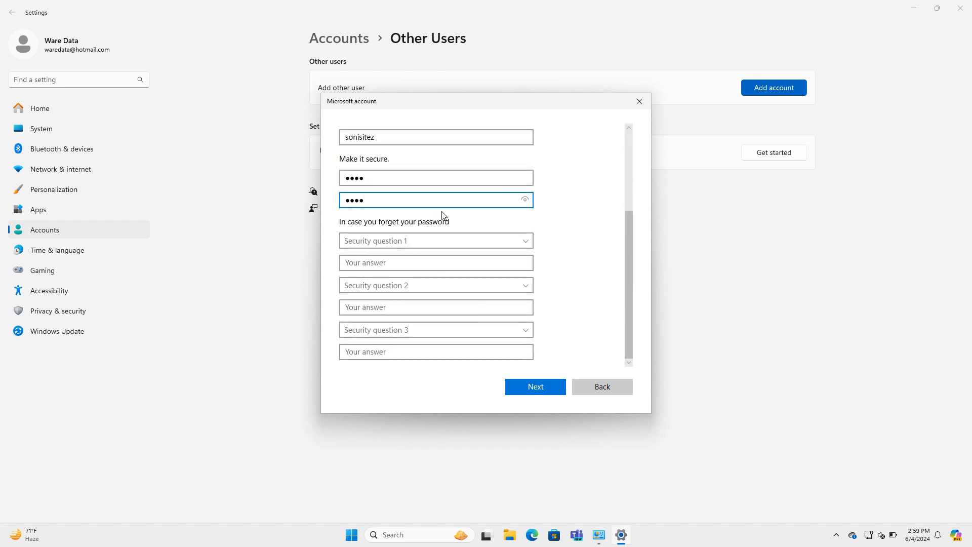
- Submit the user form and set security question one to the first-pet question with an answer
click(545, 388)
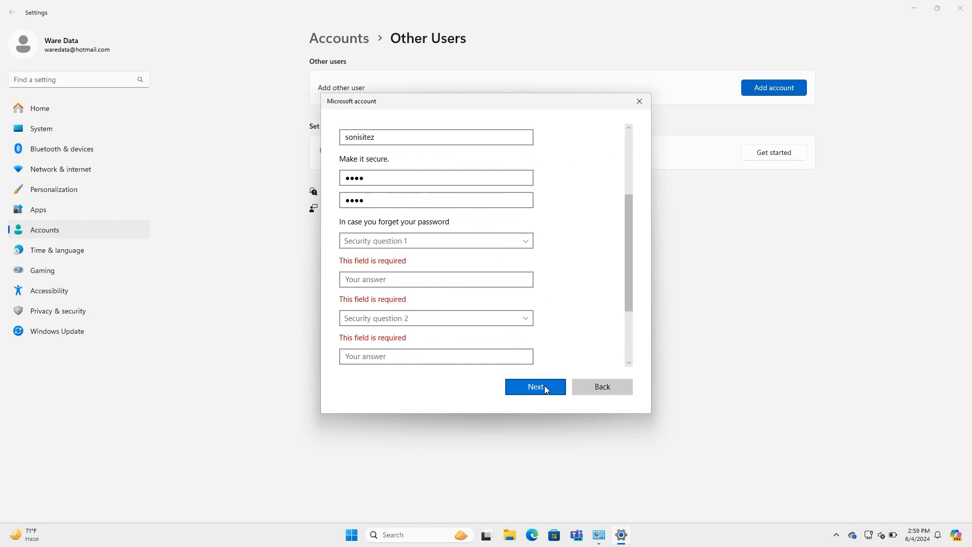
click(526, 244)
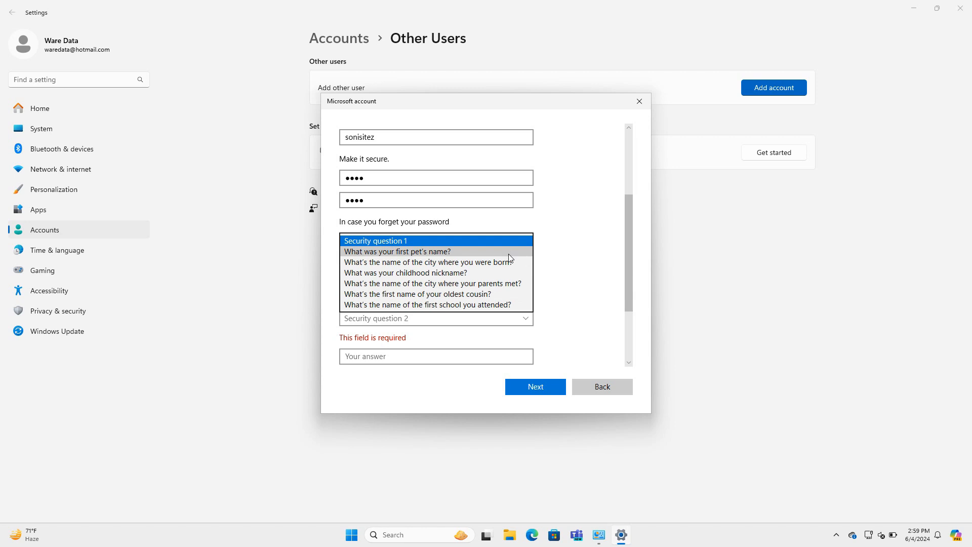
click(508, 252)
click(457, 262)
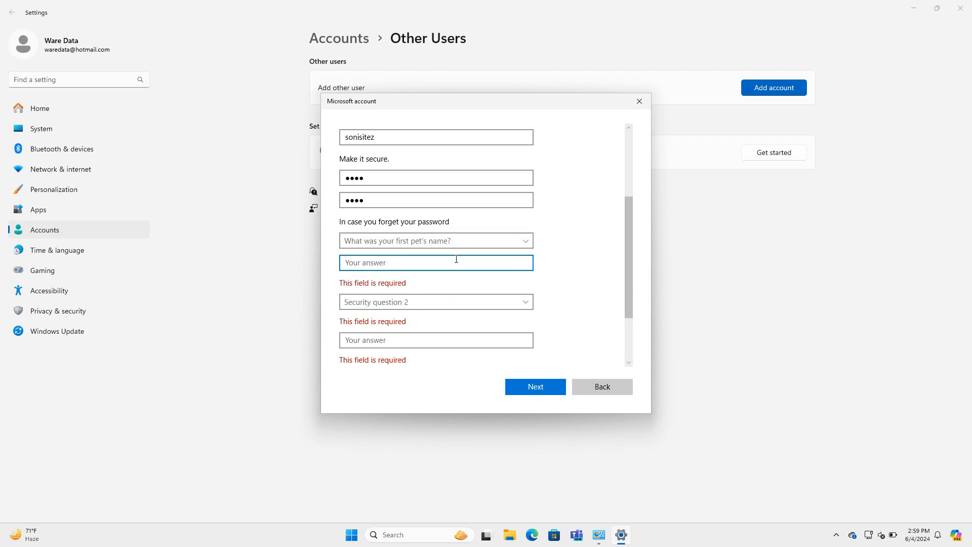
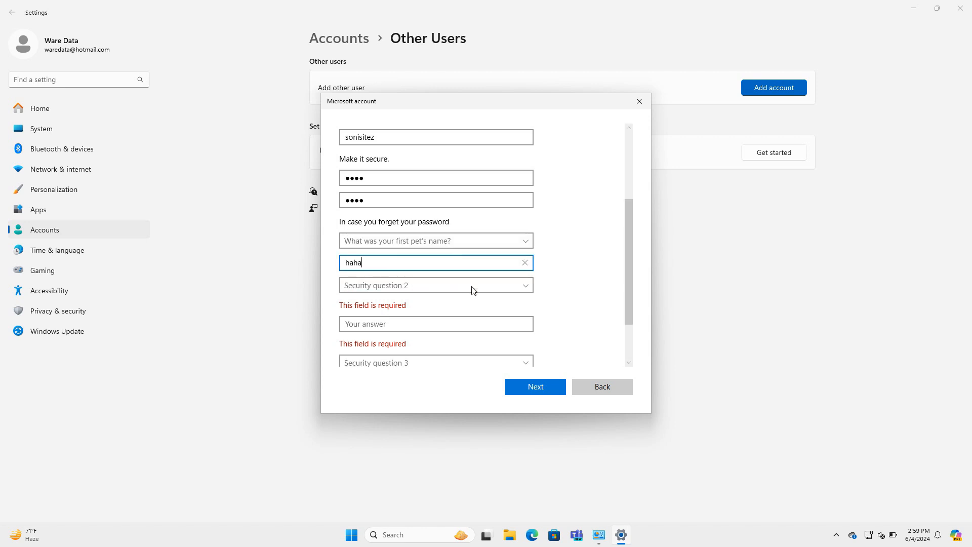
- Set security question two to the city-where-born question and answer it
click(499, 285)
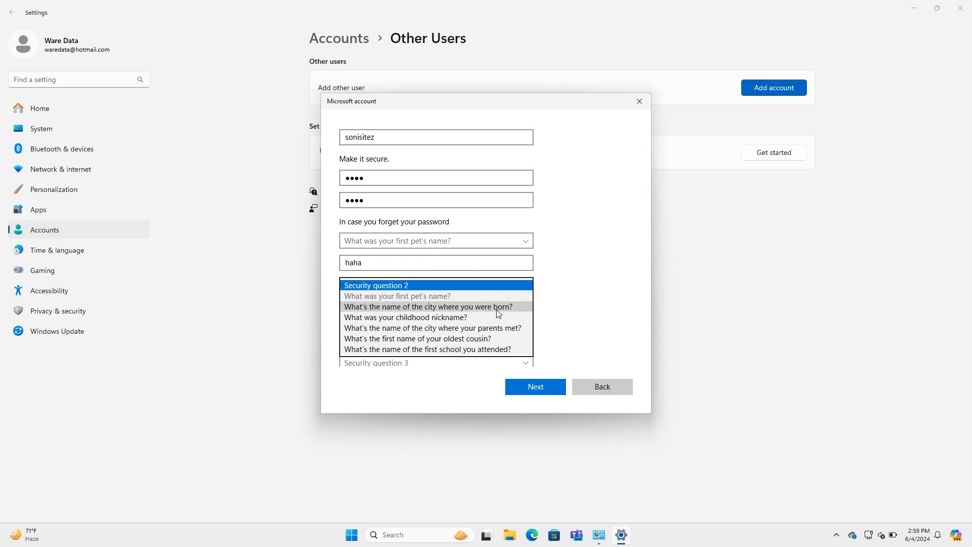
click(498, 307)
click(413, 310)
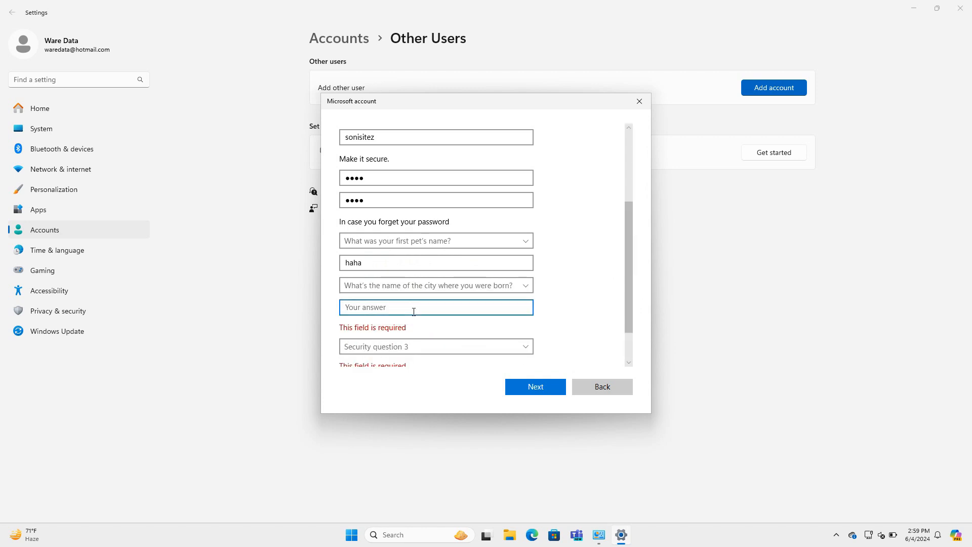
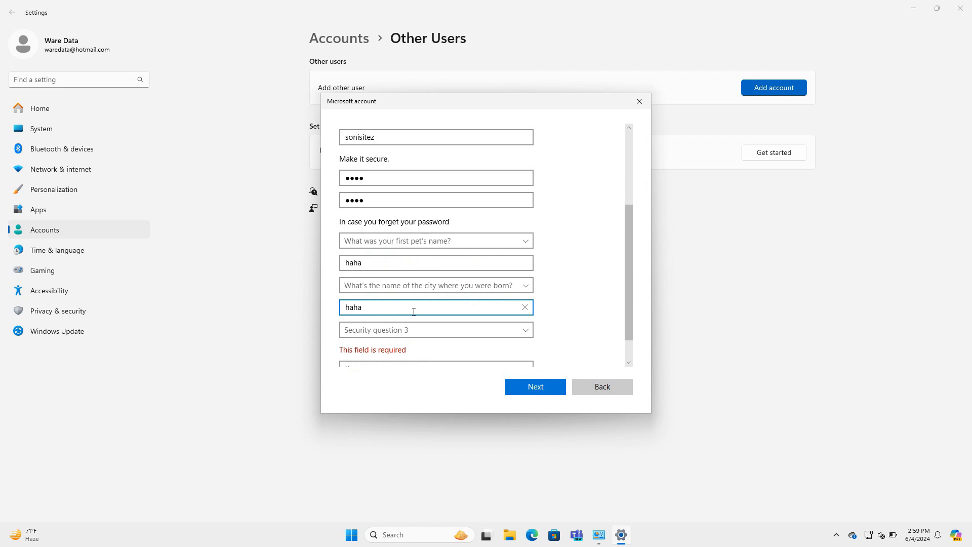
scroll(408, 301, down, 1)
- Set security question three to the childhood nickname question, answer it, and create the account
click(438, 301)
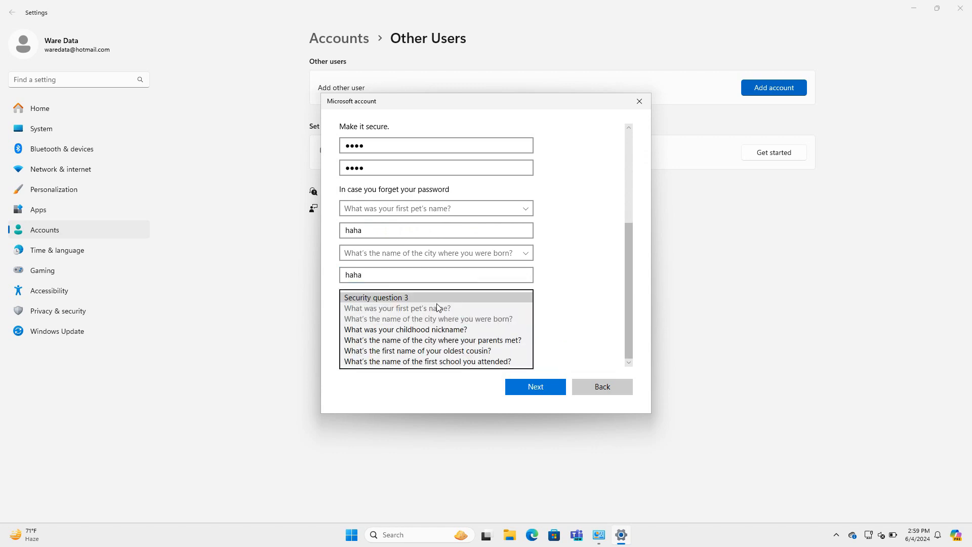
click(428, 329)
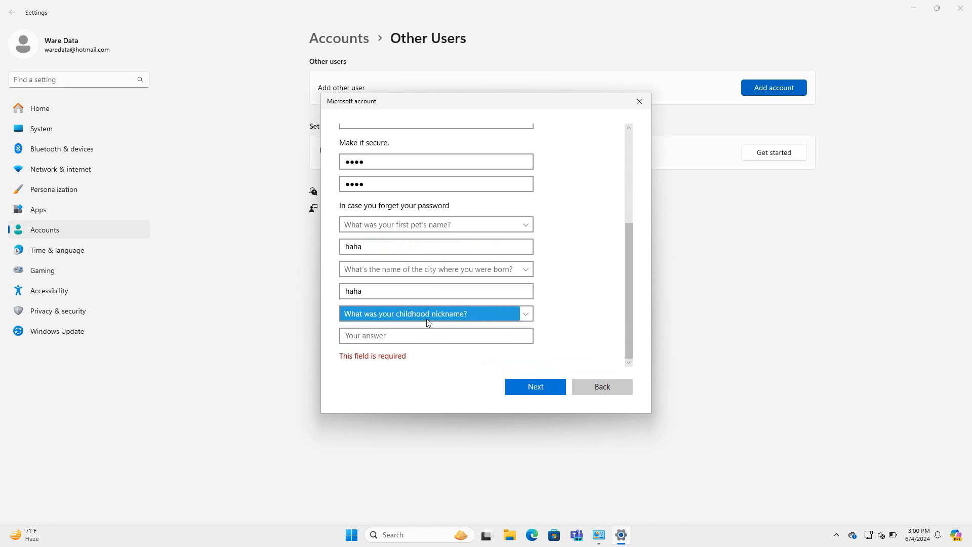
click(428, 334)
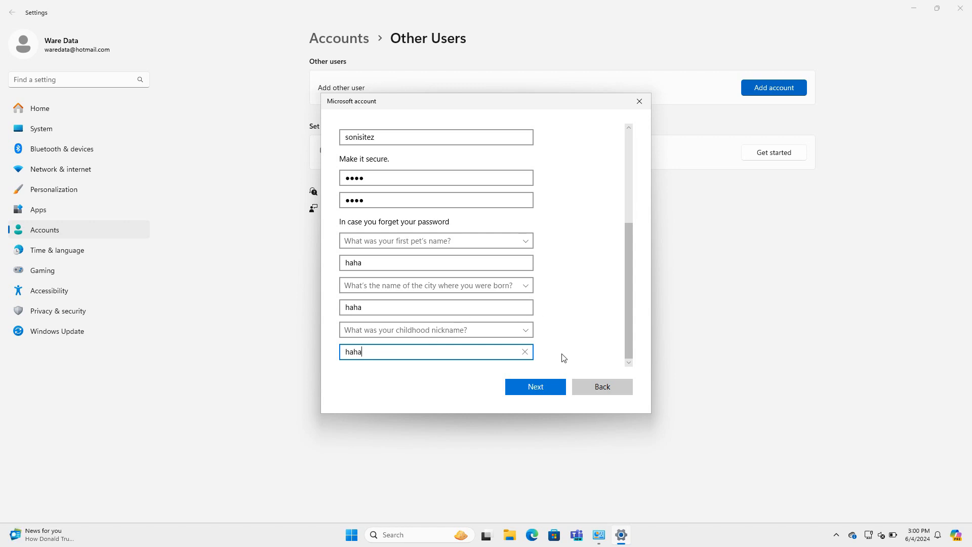
click(547, 388)
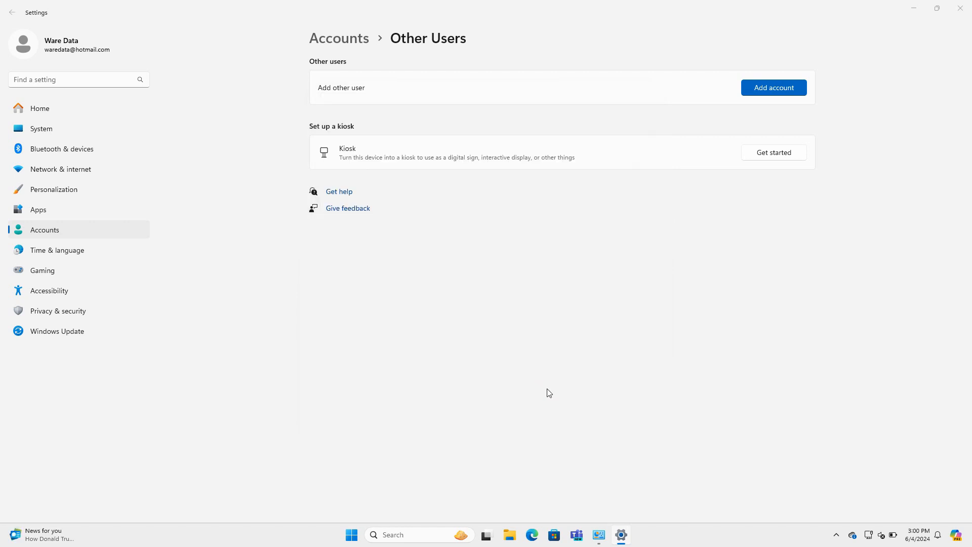
click(444, 127)
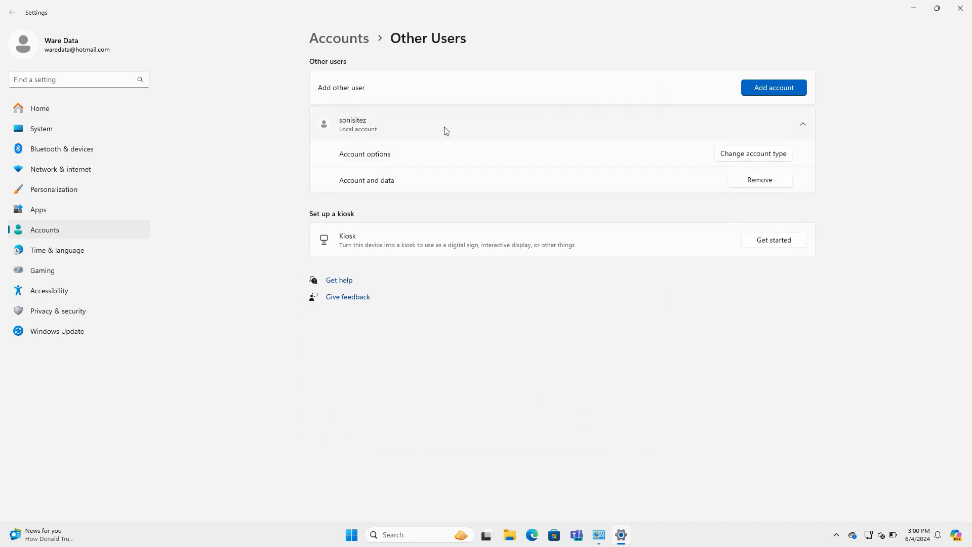
click(738, 157)
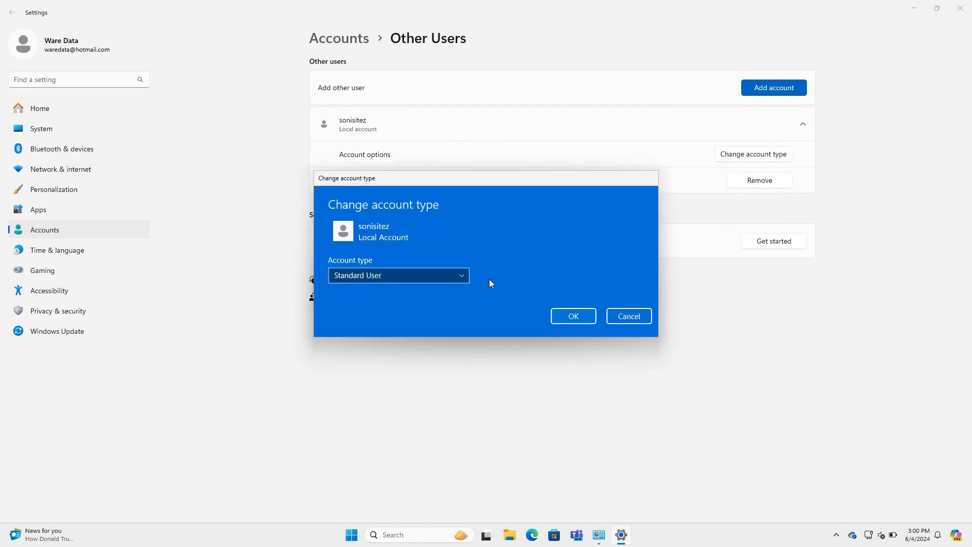
click(423, 279)
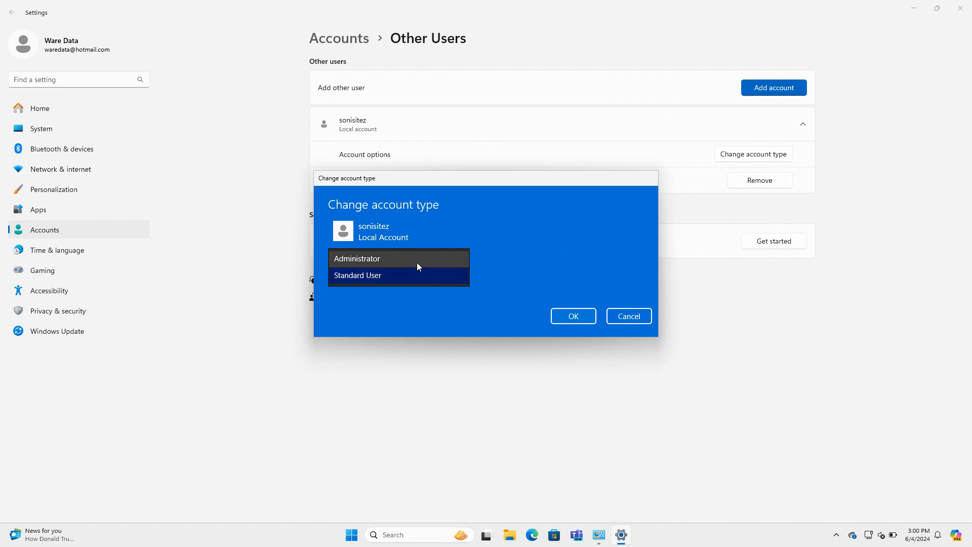
click(415, 259)
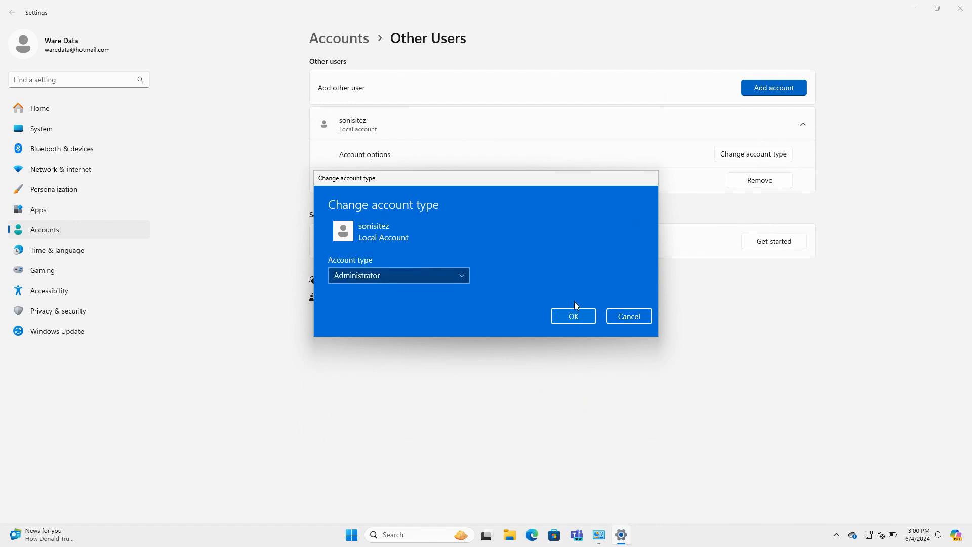
click(573, 317)
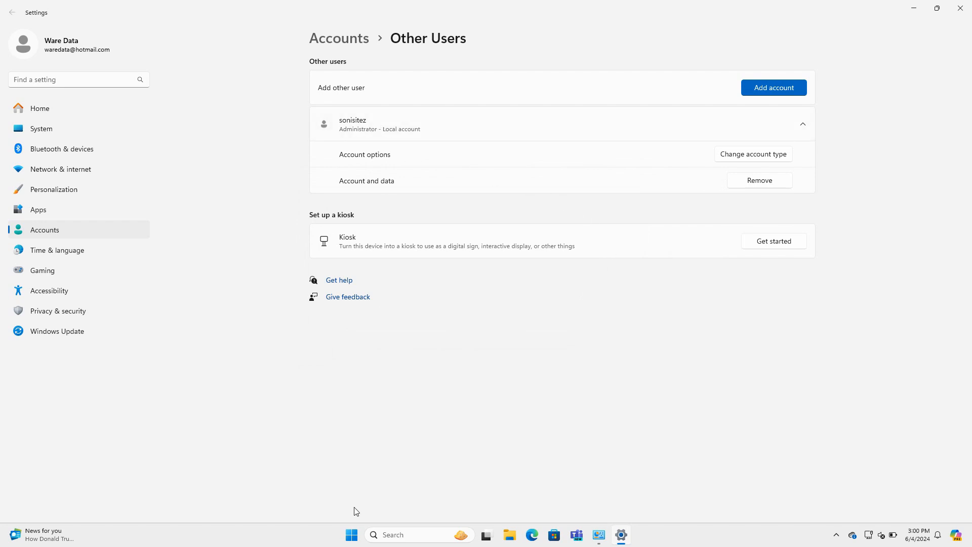
- Switch user from the Start menu's Ware Data account button to sonisitez
click(352, 535)
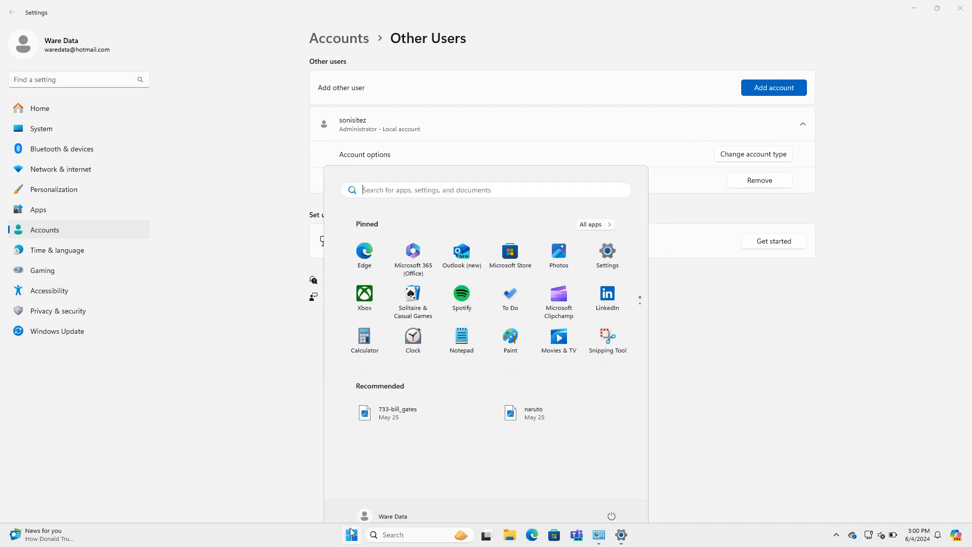
click(390, 504)
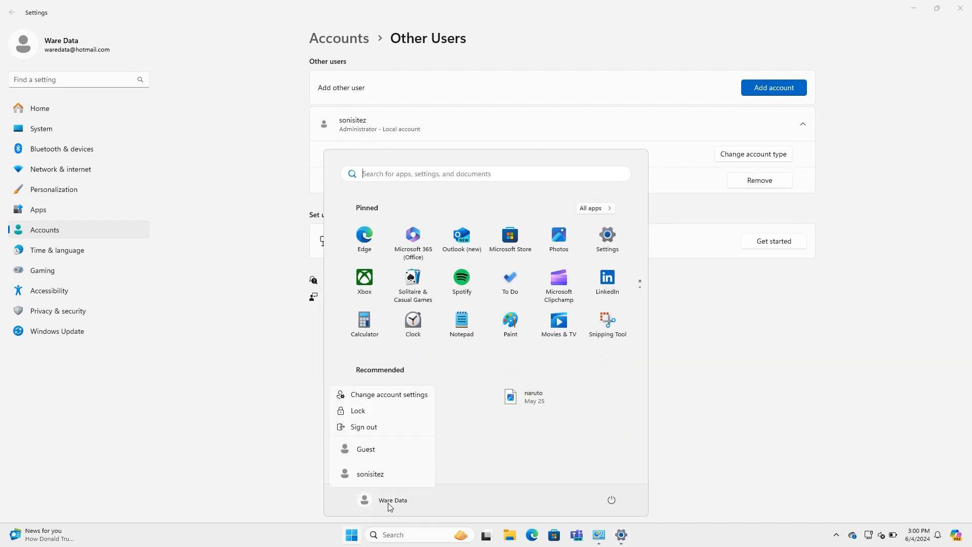
click(371, 474)
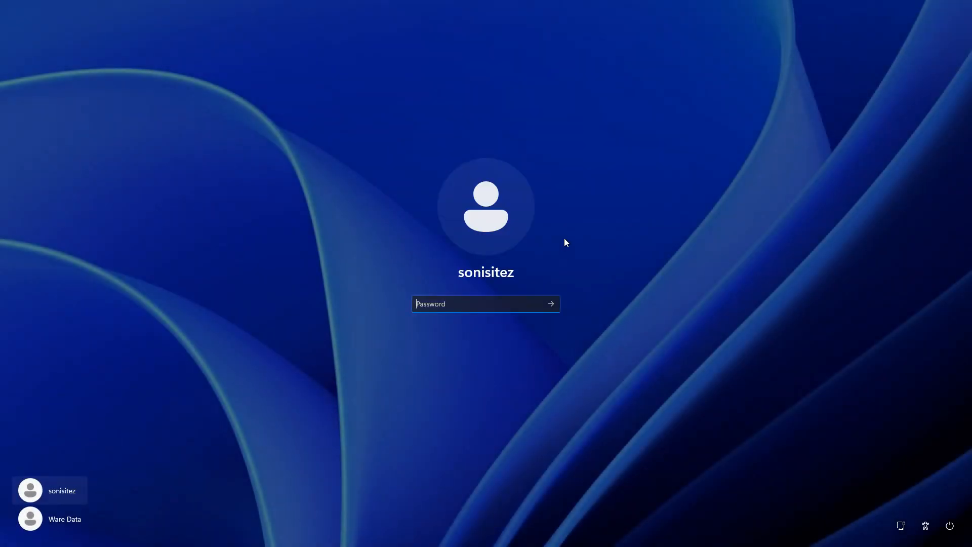
- Enter the sonisitez password and sign in to the new account
text(****)
click(550, 305)
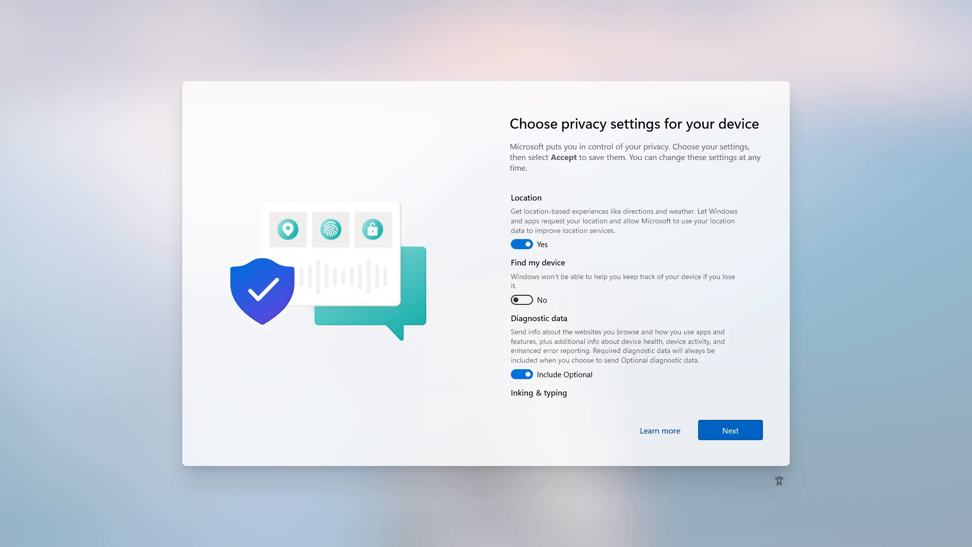
- Turn off Location, Inking & typing, Advertising ID and Tailored experiences, set diagnostics to Required only, and accept
click(522, 244)
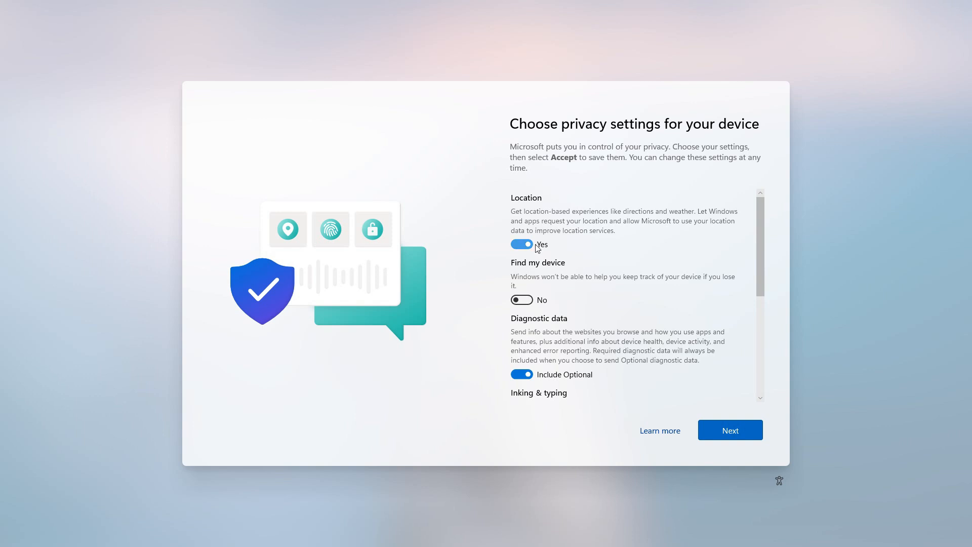
scroll(543, 277, down, 3)
click(521, 301)
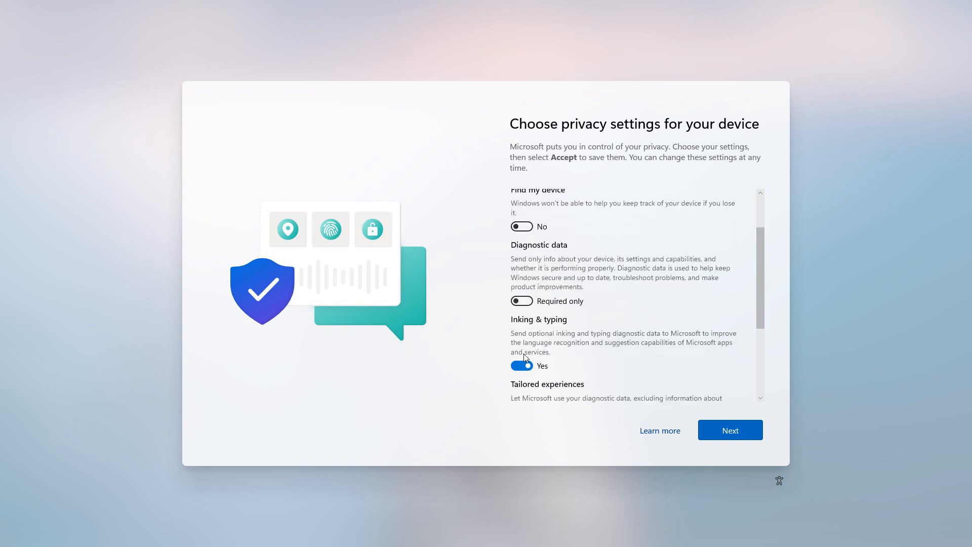
click(521, 366)
scroll(523, 337, down, 3)
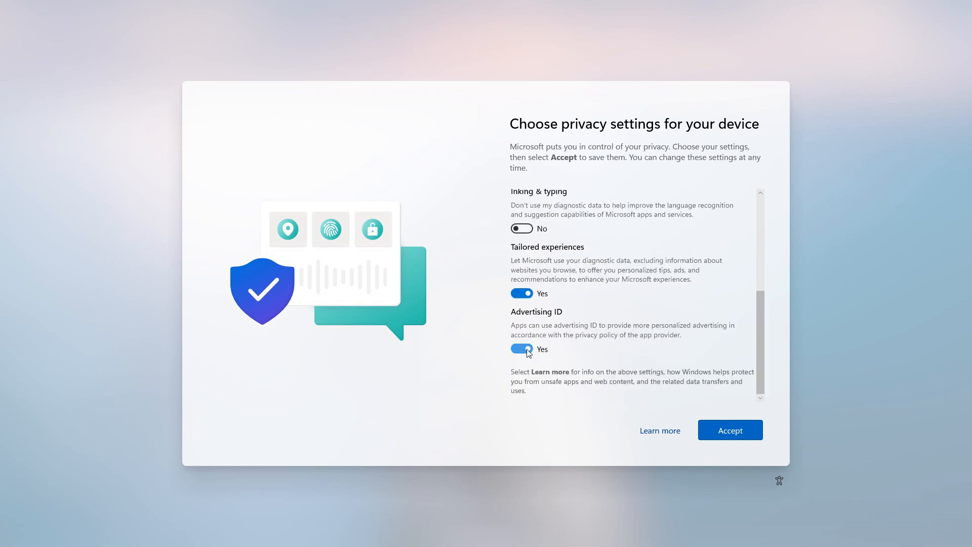
click(528, 352)
click(526, 292)
click(723, 429)
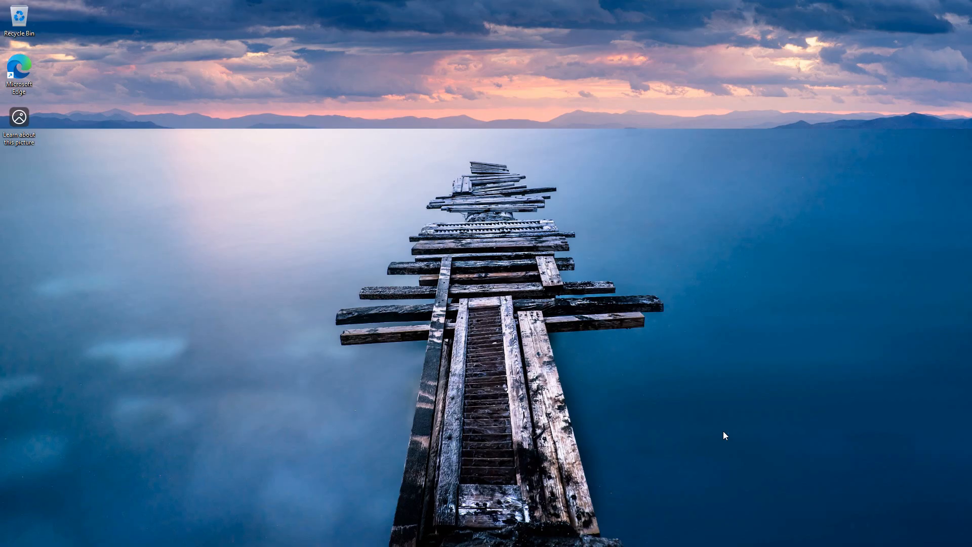
- Search 'con' and launch Control Panel in the new account
click(447, 535)
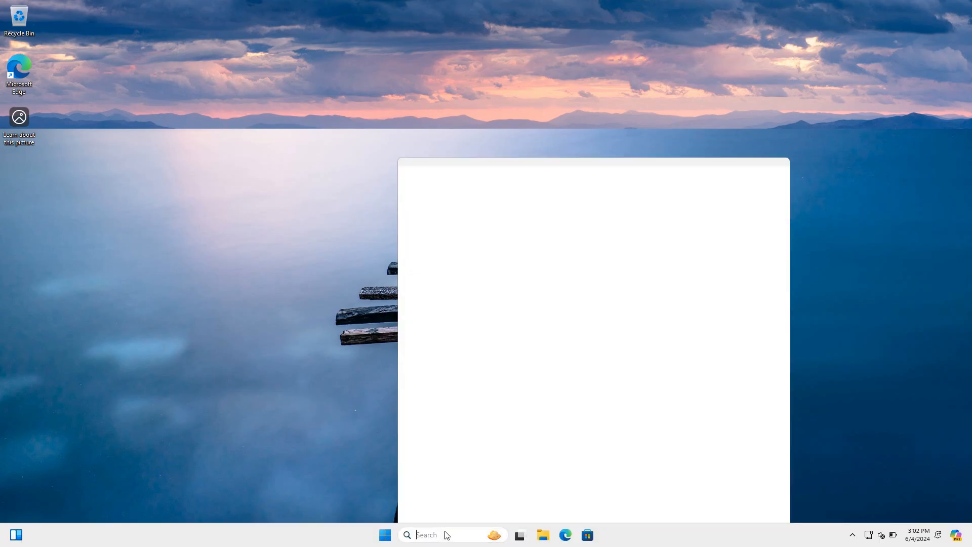
text(con)
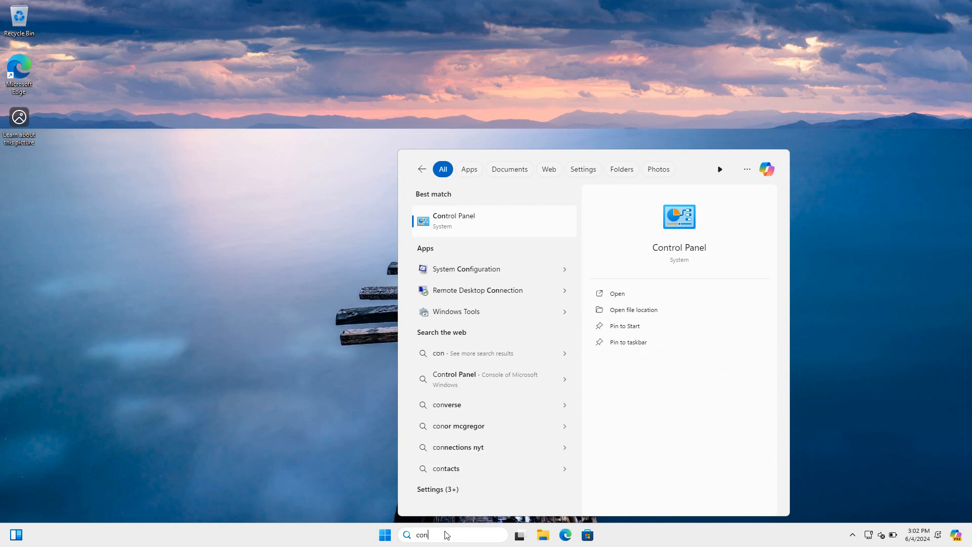
click(497, 234)
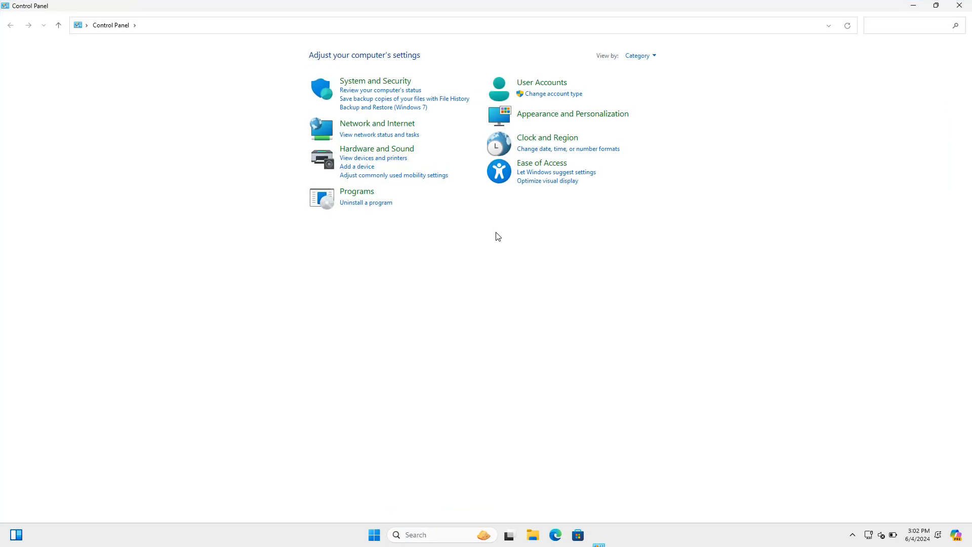
- In Control Panel User Accounts, open the account-type options for the original Microsoft-linked administrator account
click(543, 85)
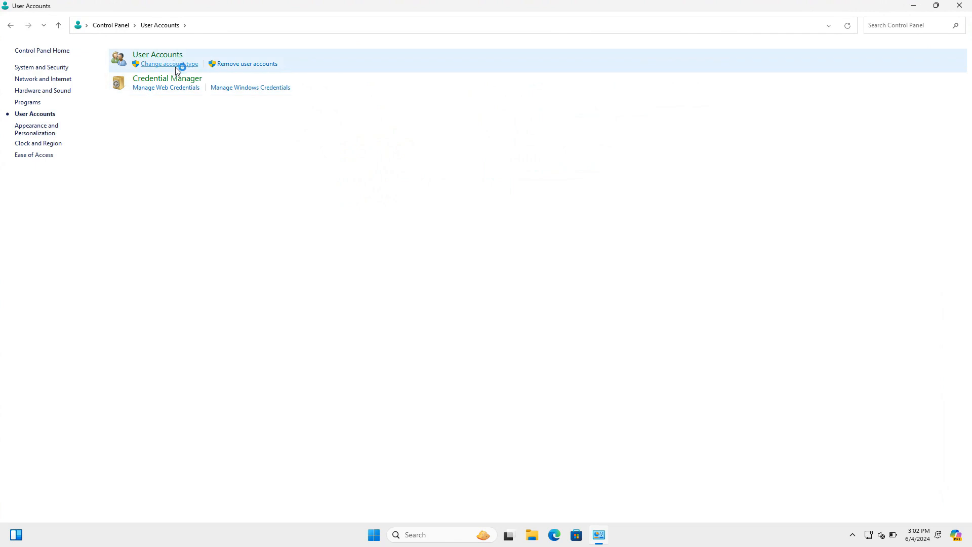
click(179, 65)
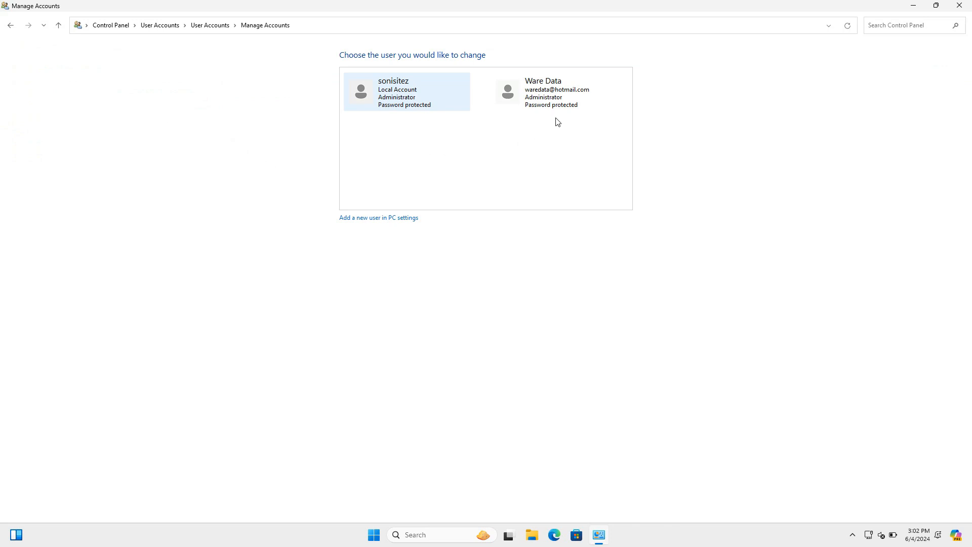
click(537, 101)
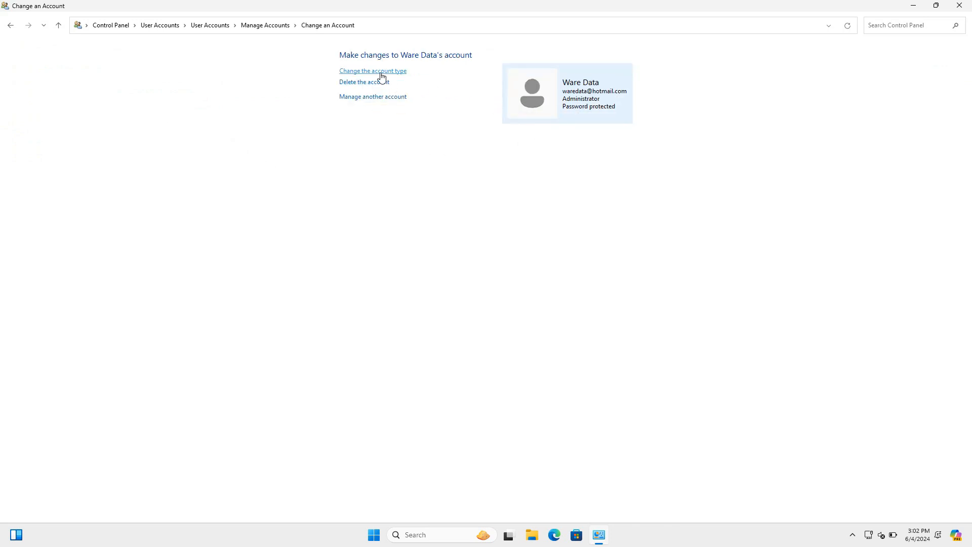
click(382, 72)
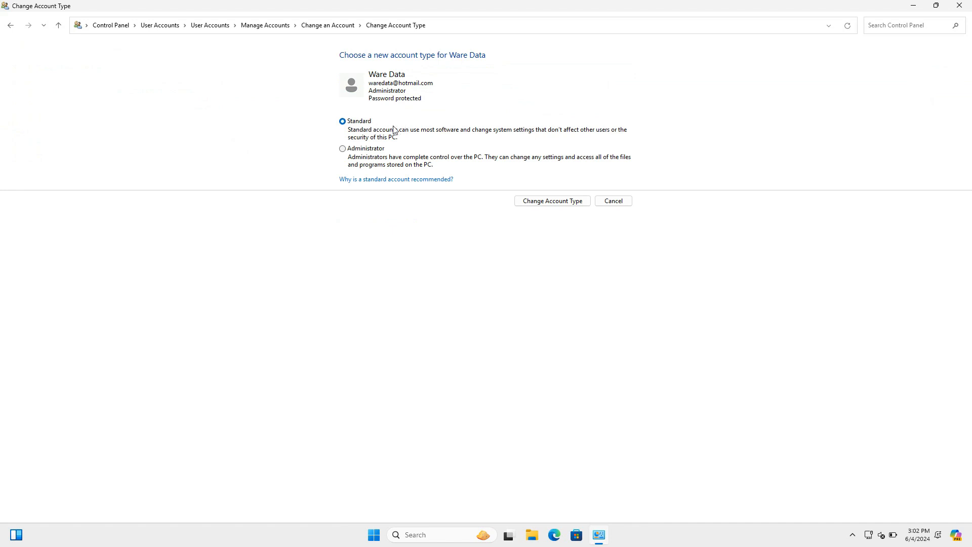